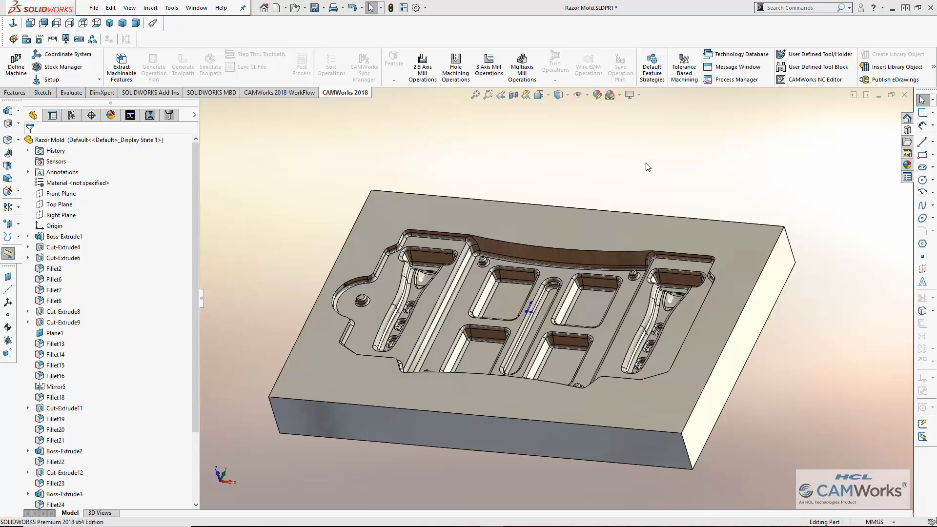
# Define the machine as the Haas VF-3 - Metric mill.
pyautogui.moveTo(647, 167)
pyautogui.mouseDown(button='middle')
pyautogui.moveTo(682, 205)
pyautogui.moveTo(665, 171)
pyautogui.moveTo(649, 190)
pyautogui.moveTo(642, 185)
pyautogui.mouseUp(button='middle')
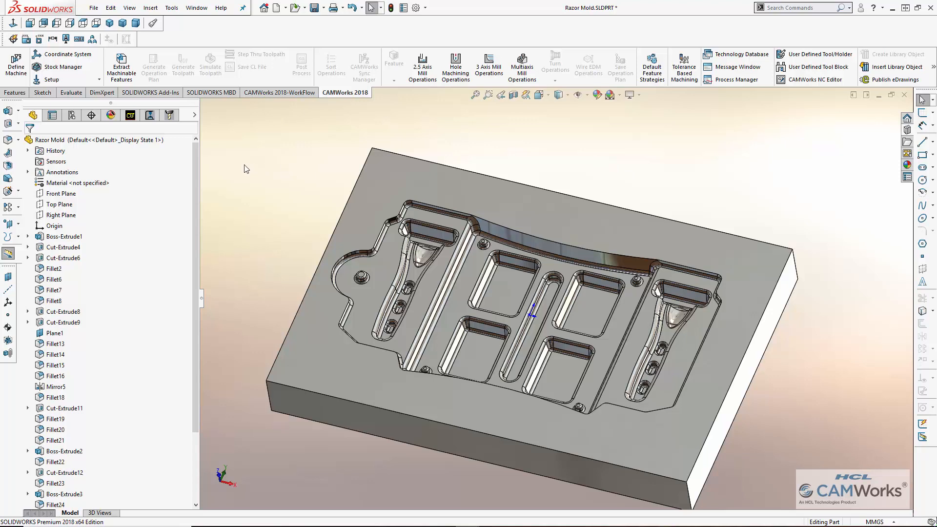
pyautogui.click(130, 116)
pyautogui.doubleClick(117, 143)
pyautogui.click(75, 142)
pyautogui.click(129, 134)
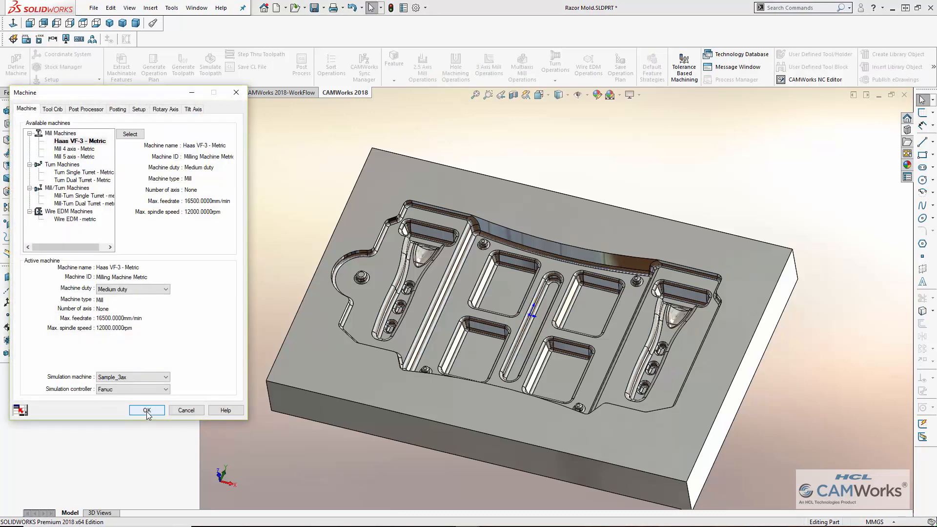
pyautogui.click(147, 409)
# Create a mill part setup oriented to the mold's top face.
pyautogui.rightClick(126, 162)
pyautogui.click(141, 180)
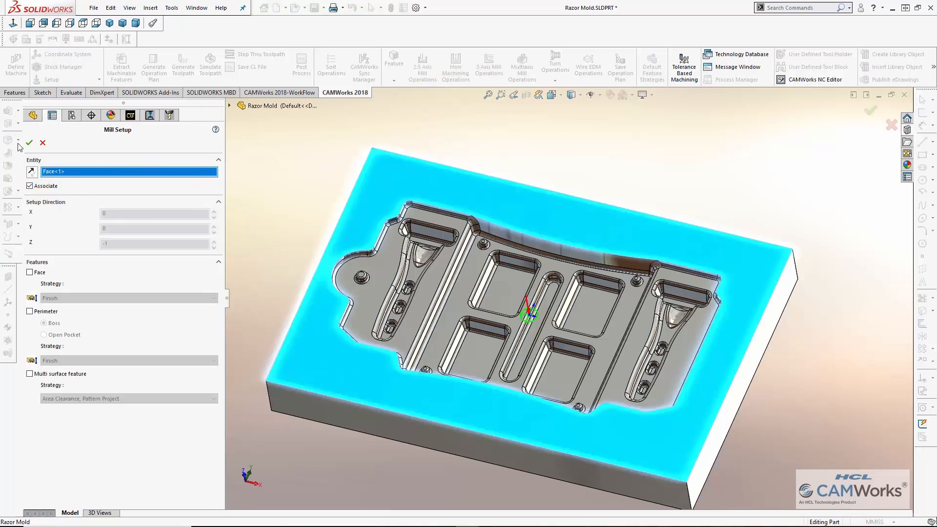
pyautogui.click(29, 142)
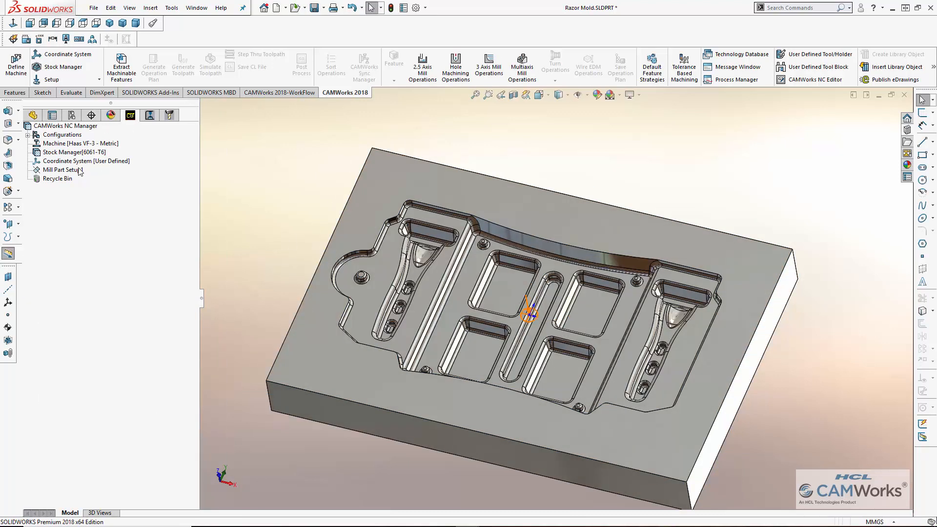
# Add an All Displayed multi surface feature with the 3" Deep Max. Cavity in 6061 Alum. strategy and generate its operation plan.
pyautogui.rightClick(80, 171)
pyautogui.click(148, 262)
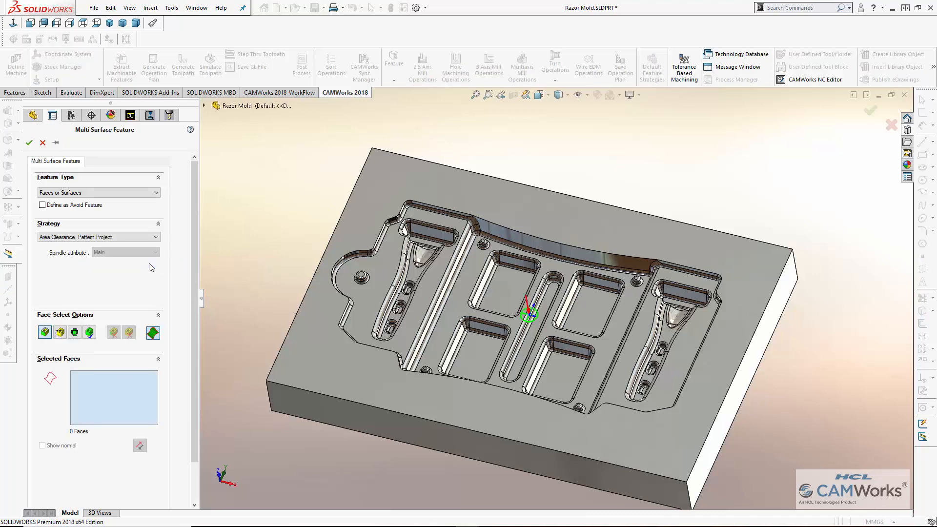
pyautogui.click(136, 193)
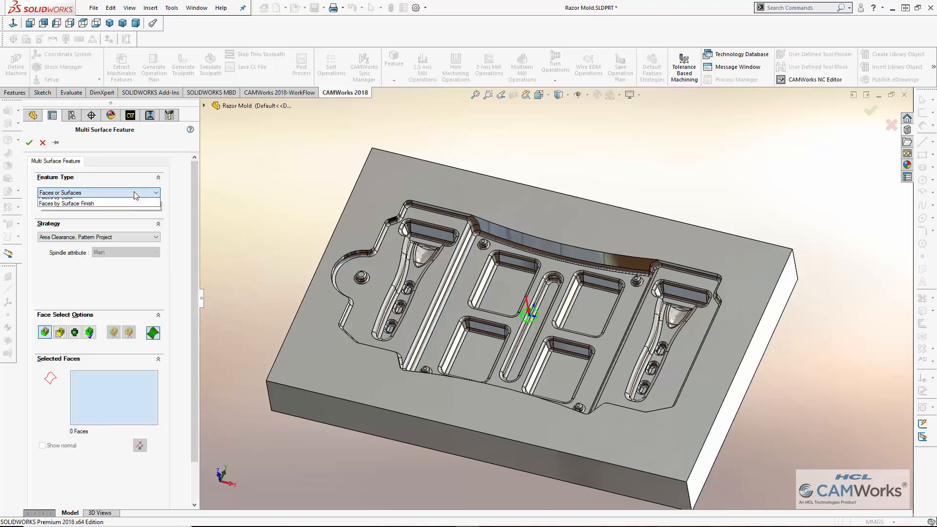
pyautogui.click(146, 211)
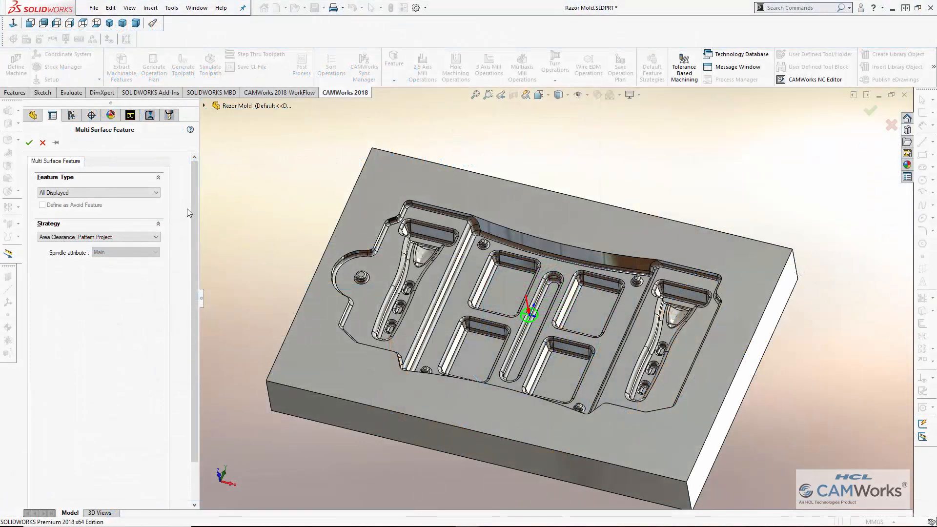
pyautogui.click(141, 237)
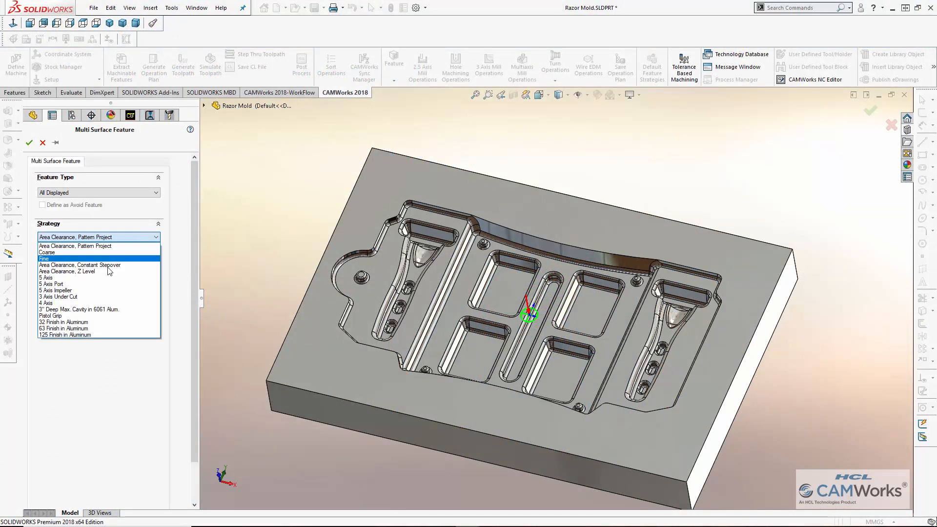
pyautogui.click(105, 309)
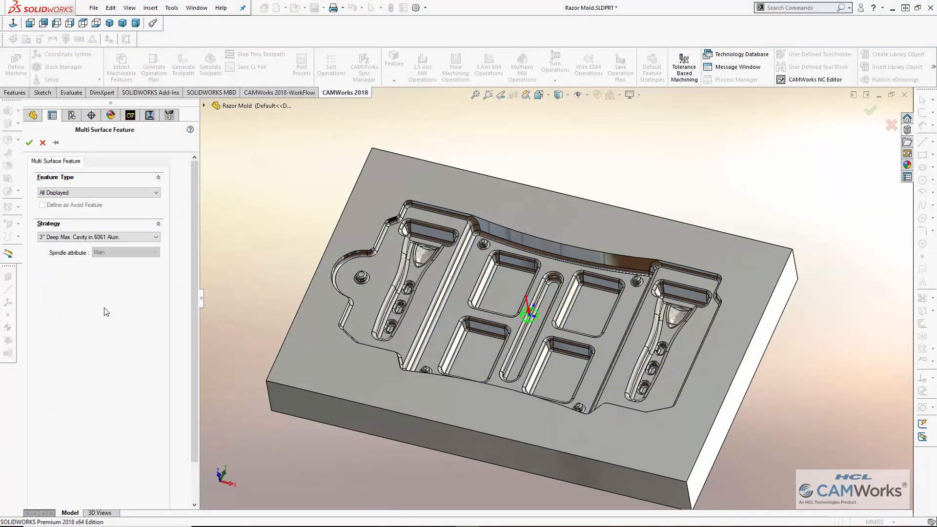
pyautogui.click(30, 143)
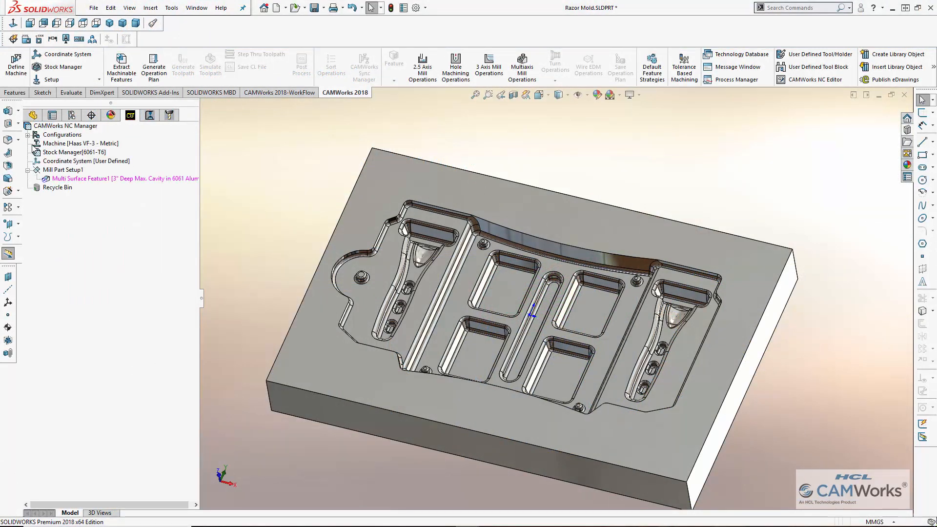
pyautogui.rightClick(117, 181)
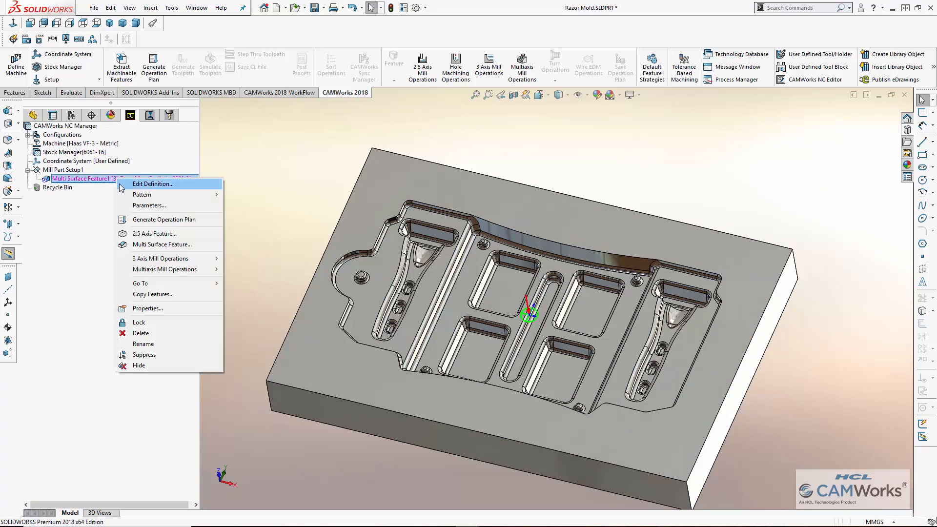
pyautogui.click(147, 218)
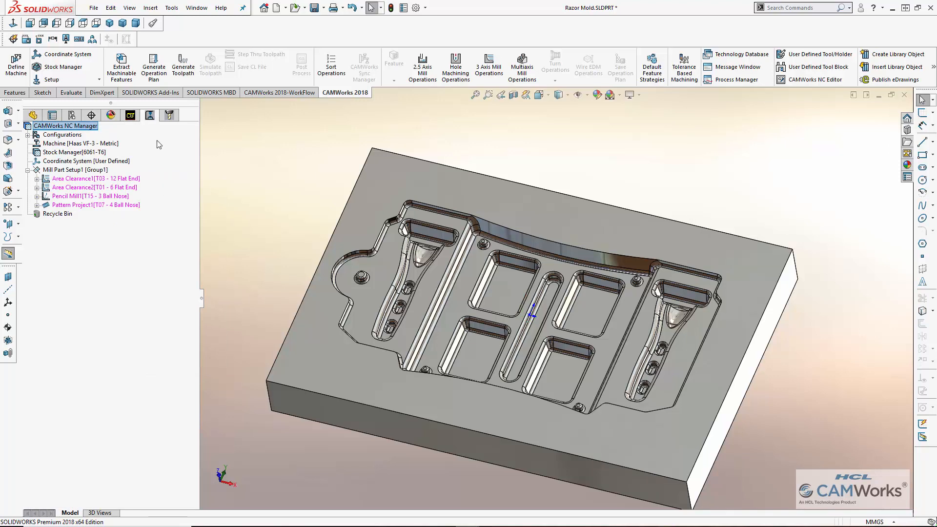
# Add a contain area to the Pencil Mill operation bounded by the cavity's outer top edge, and display it on the part.
pyautogui.rightClick(116, 197)
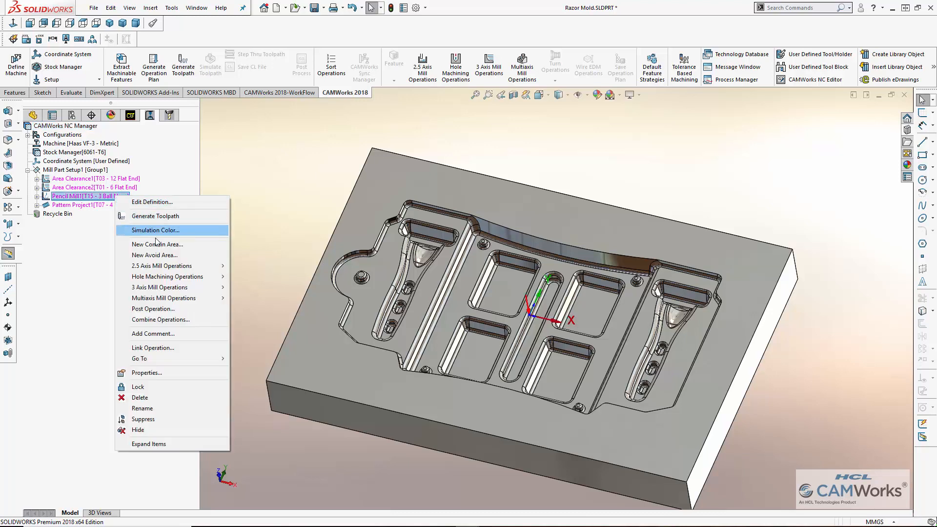
pyautogui.click(161, 245)
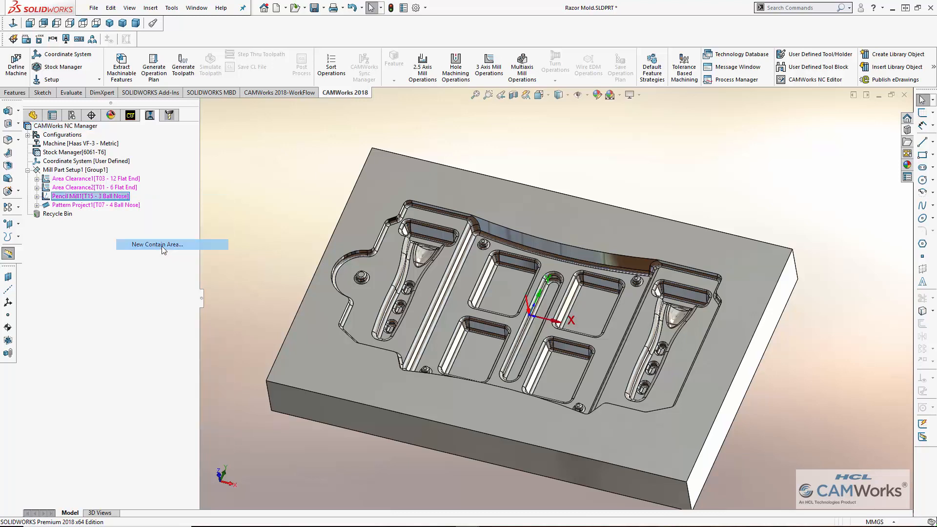
pyautogui.click(378, 235)
pyautogui.click(29, 142)
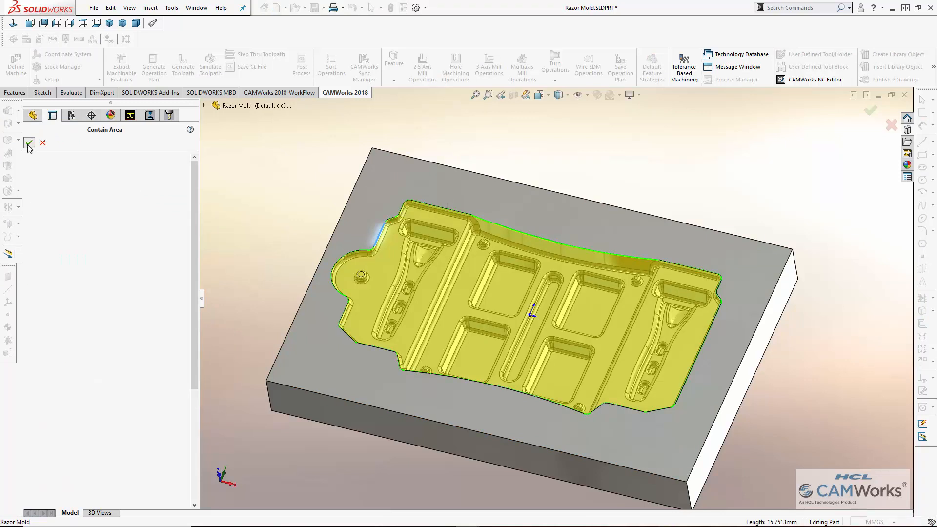
pyautogui.click(37, 196)
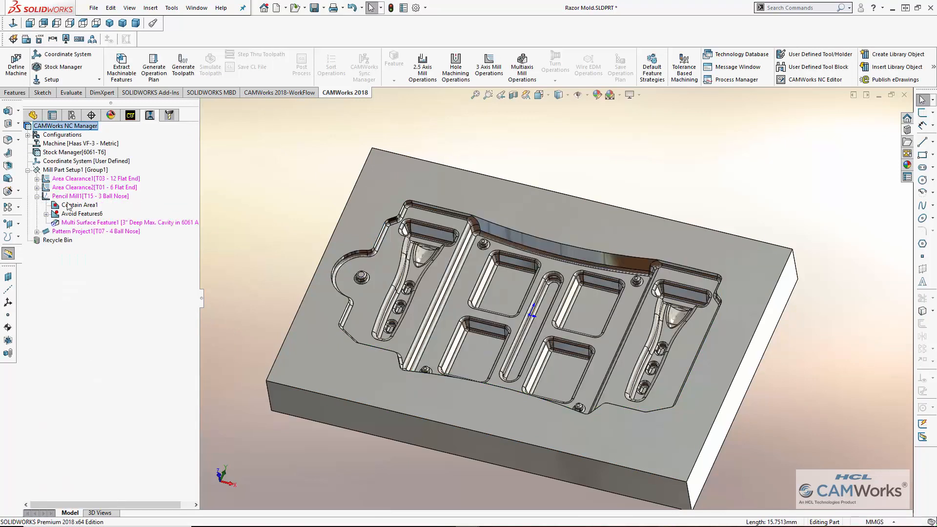
pyautogui.click(73, 207)
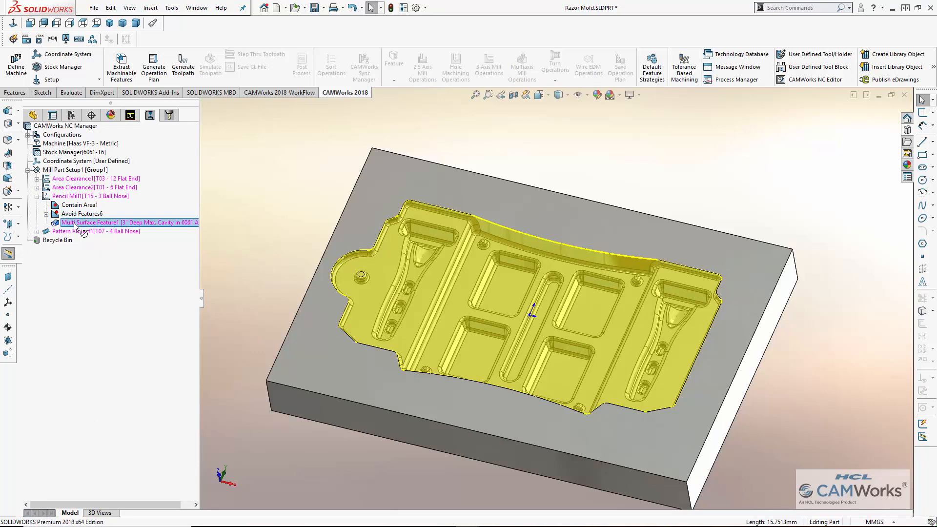
# Generate the toolpaths for all operations in the NC Manager.
pyautogui.click(37, 197)
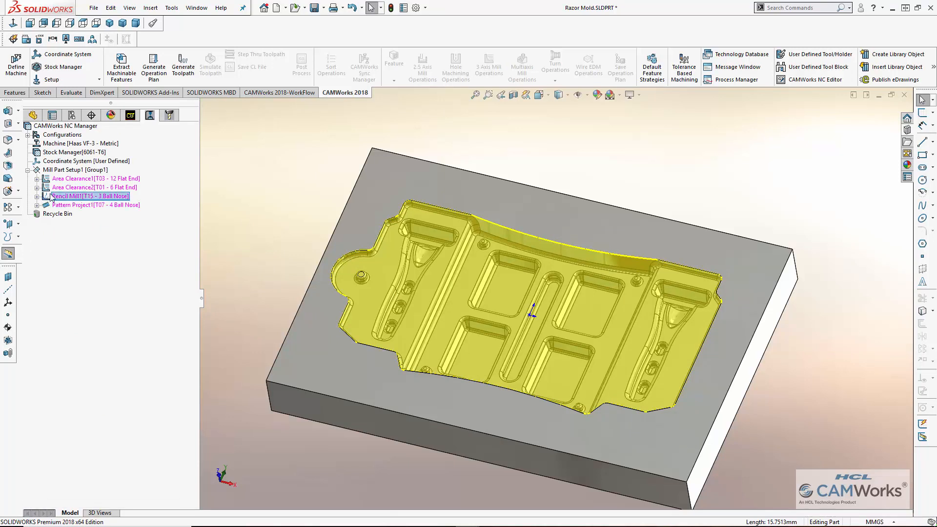
pyautogui.click(93, 127)
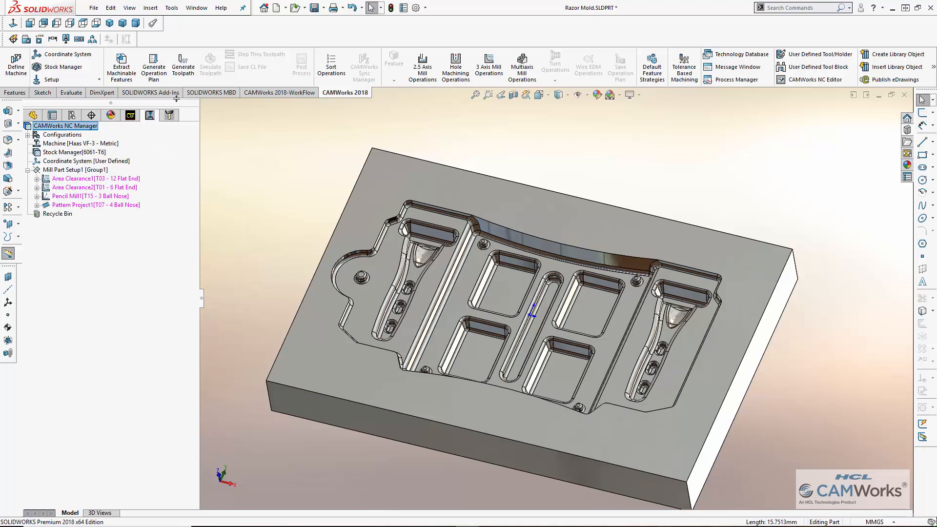
pyautogui.click(184, 72)
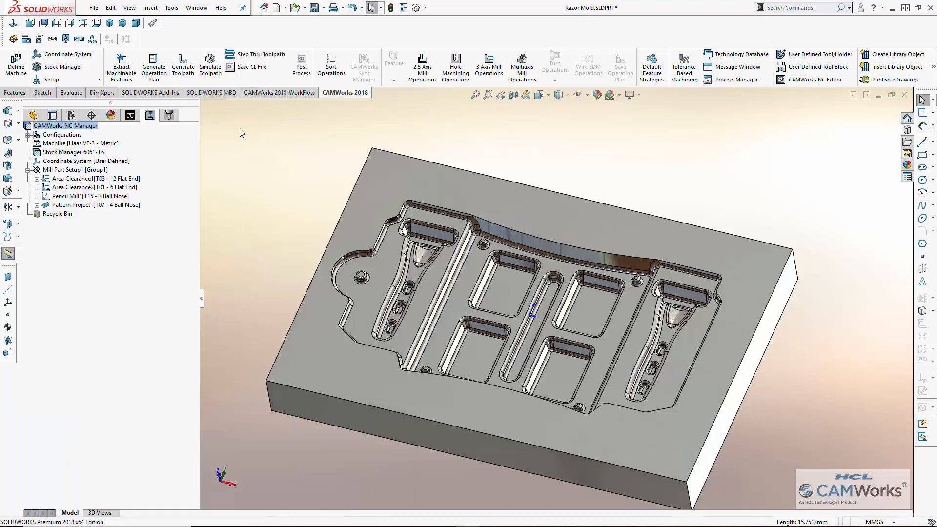
# Run the toolpath simulation in tool mode on the stock, stop it partway and rewind to the start.
pyautogui.click(212, 72)
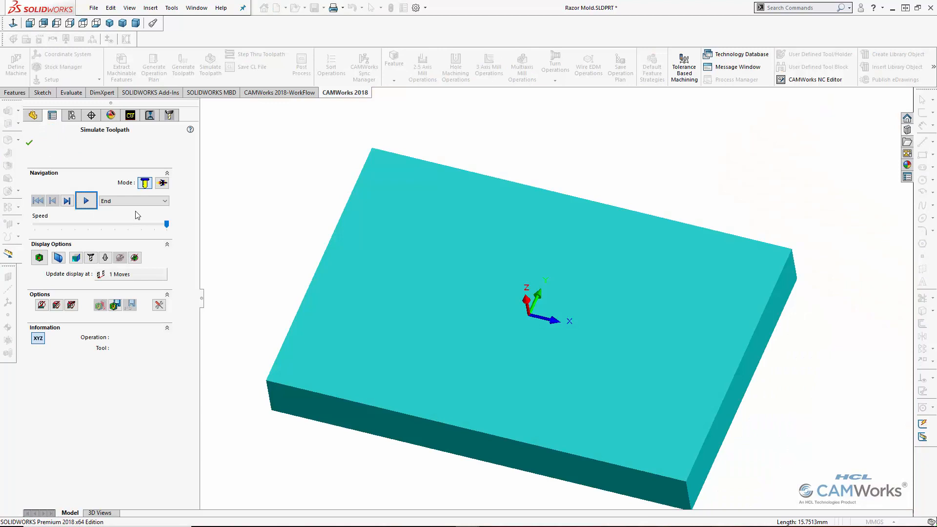
pyautogui.click(86, 200)
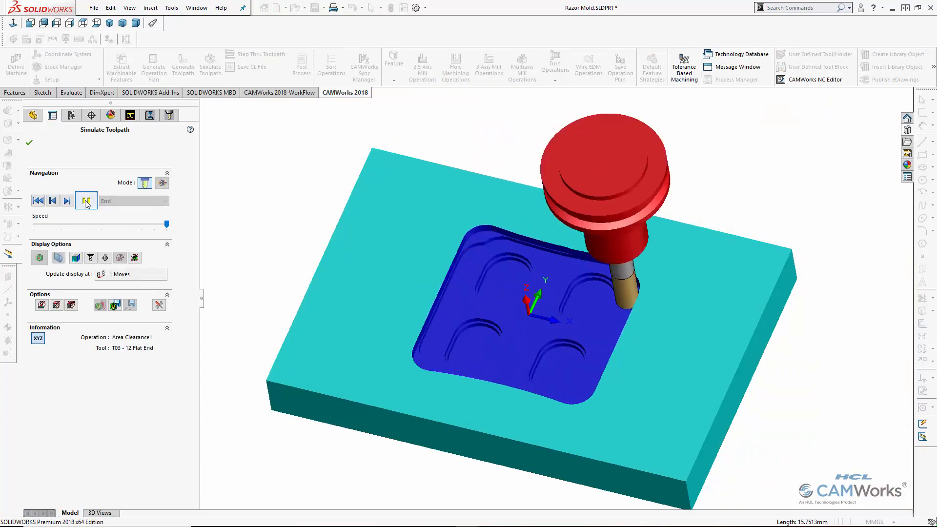
pyautogui.click(86, 202)
pyautogui.click(38, 202)
# Simulate the area clearance, pencil mill and pattern project operations one at a time in Turbo mode, stopping at Next Operation.
pyautogui.click(162, 183)
pyautogui.click(153, 201)
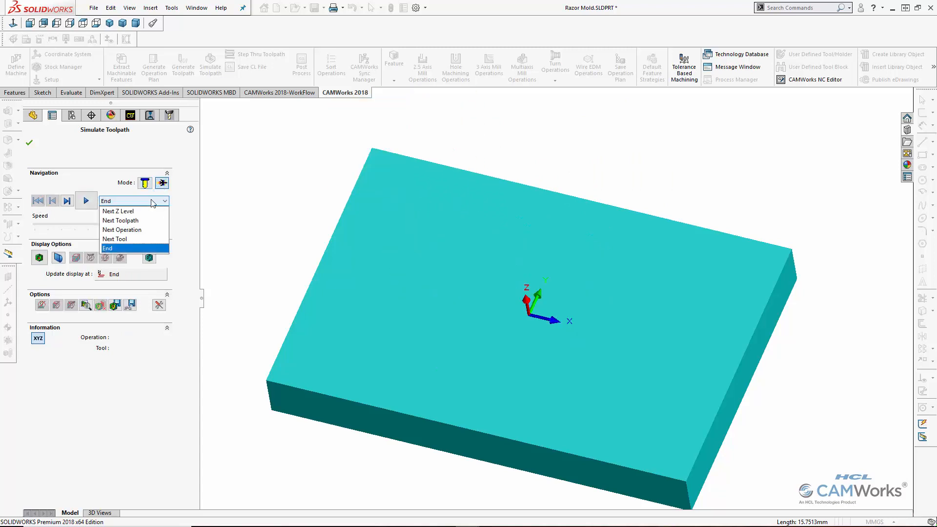
pyautogui.click(122, 229)
pyautogui.click(89, 208)
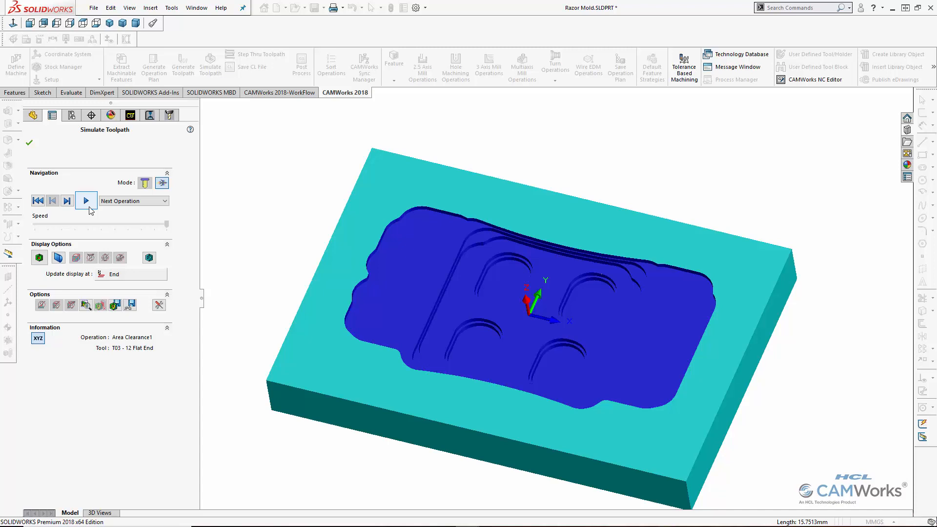
pyautogui.click(87, 207)
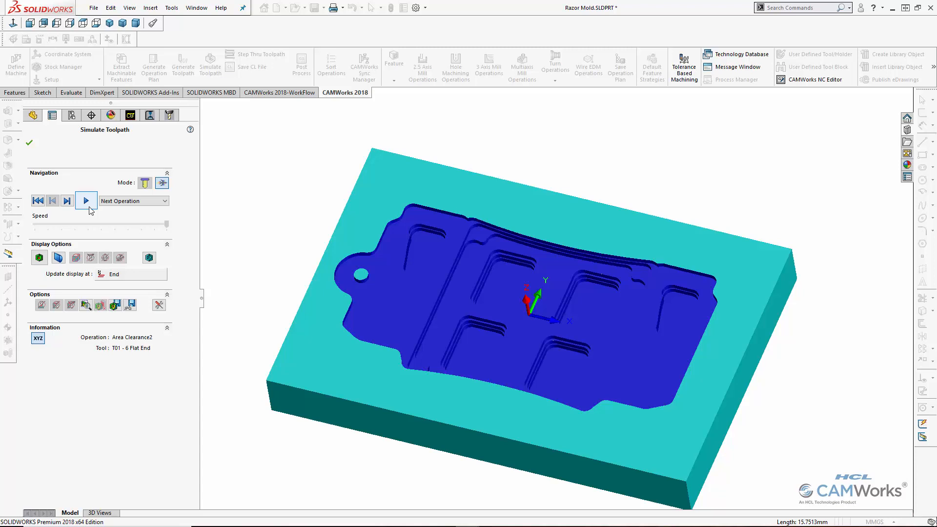
pyautogui.click(90, 209)
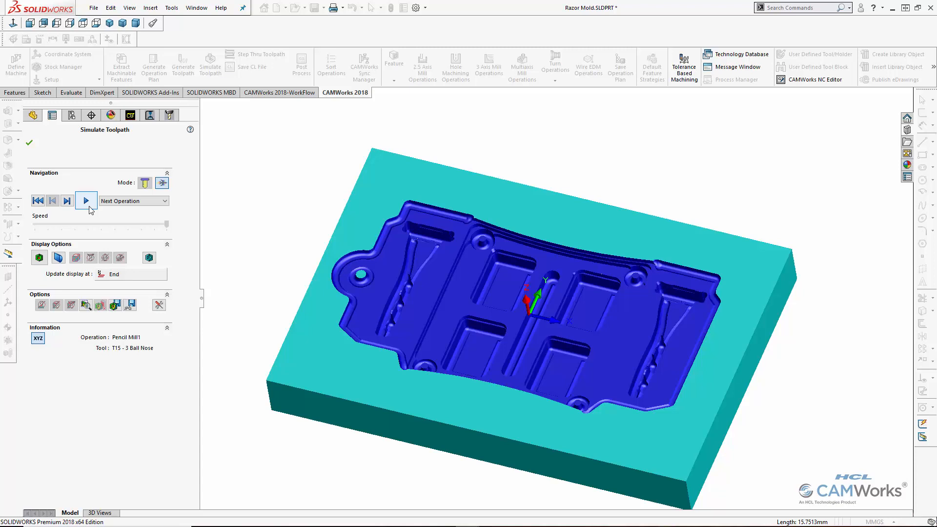
pyautogui.click(89, 208)
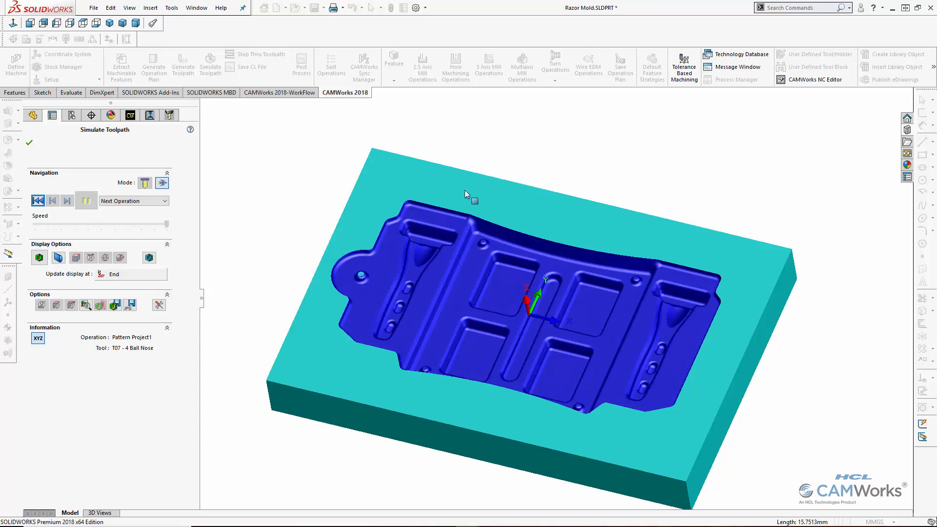
# Compare the simulated stock with the design part using the color-coded deviation display, and close the simulation.
pyautogui.moveTo(590, 174)
pyautogui.mouseDown(button='middle')
pyautogui.moveTo(601, 203)
pyautogui.moveTo(591, 227)
pyautogui.moveTo(587, 161)
pyautogui.moveTo(577, 177)
pyautogui.moveTo(589, 183)
pyautogui.mouseUp(button='middle')
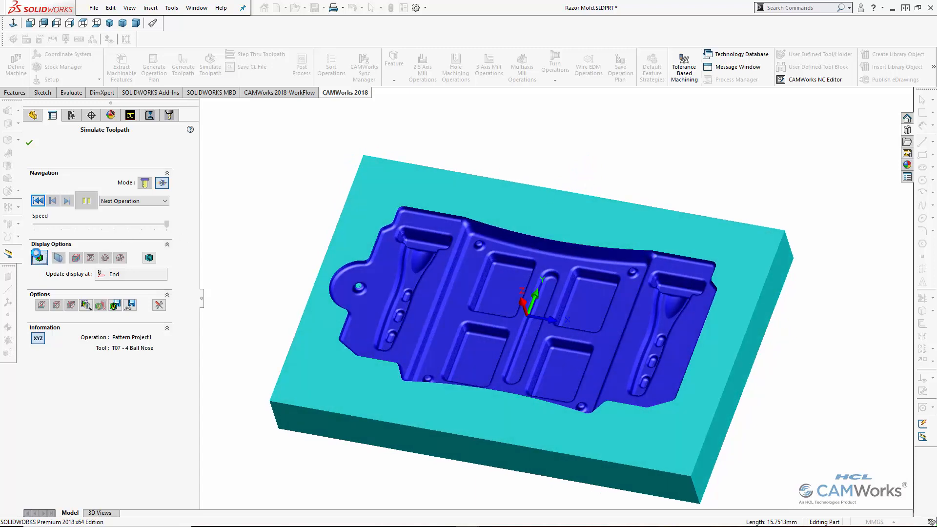
pyautogui.click(38, 255)
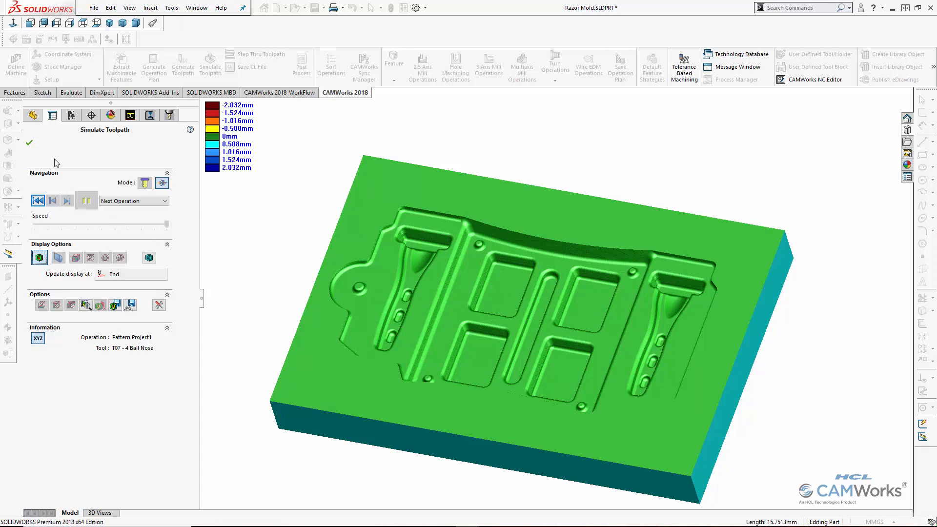
pyautogui.click(29, 142)
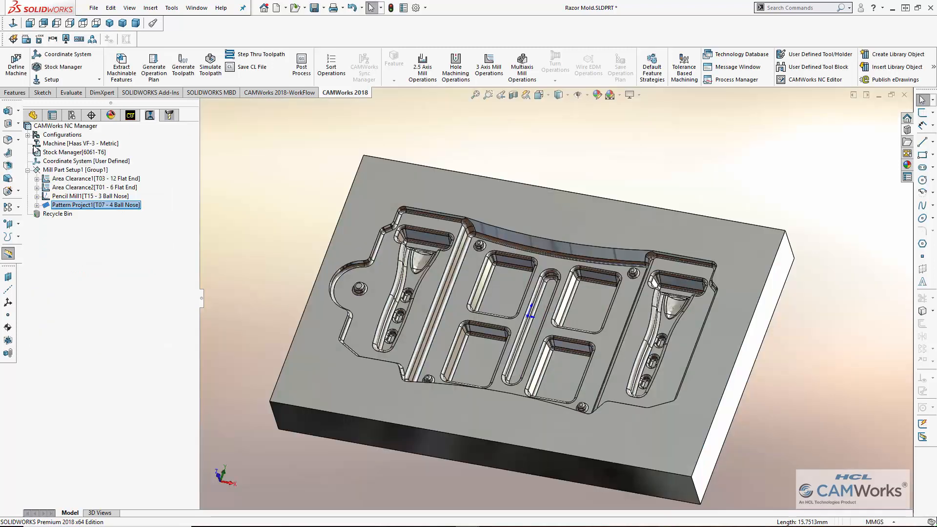
# Start post processing and save the NC output as Razor Mold.txt in the Documents folder.
pyautogui.click(310, 66)
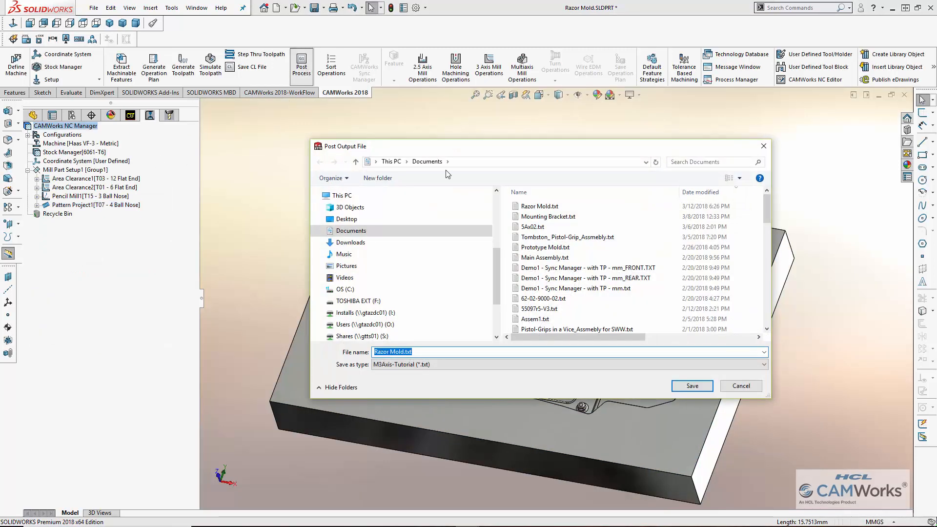
pyautogui.click(690, 388)
pyautogui.click(494, 268)
# Step through the first lines of NC code and post process the rest of the program at full speed.
pyautogui.click(73, 200)
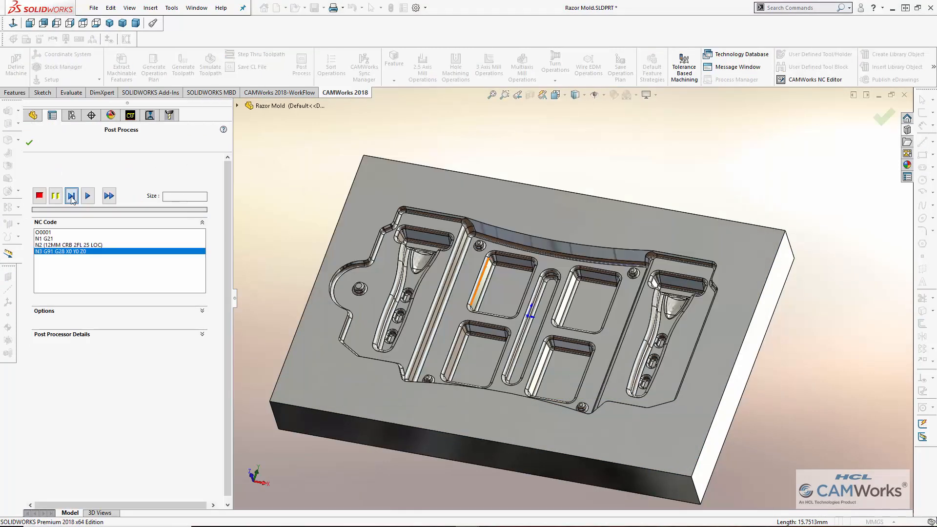
pyautogui.click(73, 201)
pyautogui.click(72, 201)
pyautogui.click(74, 200)
pyautogui.click(110, 195)
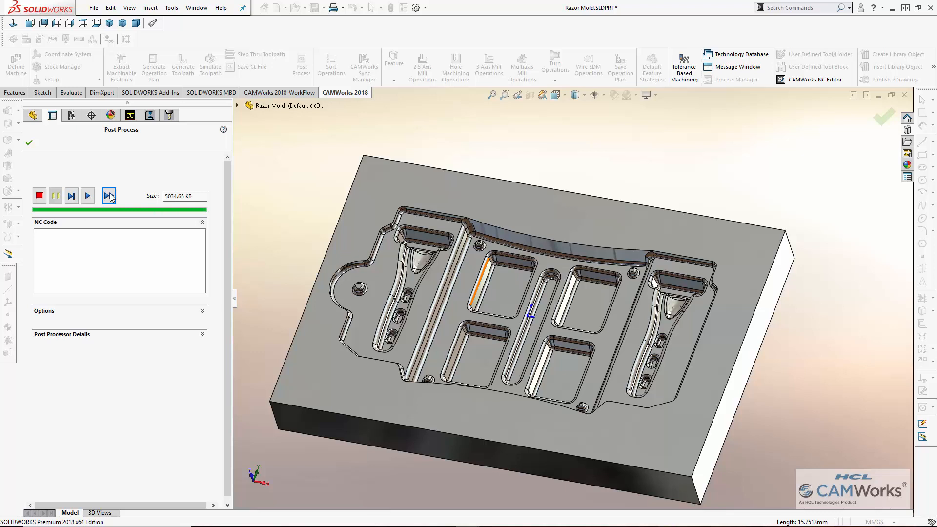
# Finish post processing and review the Razor Mold.txt G-code in CAMWorks NC Editor.
pyautogui.click(30, 143)
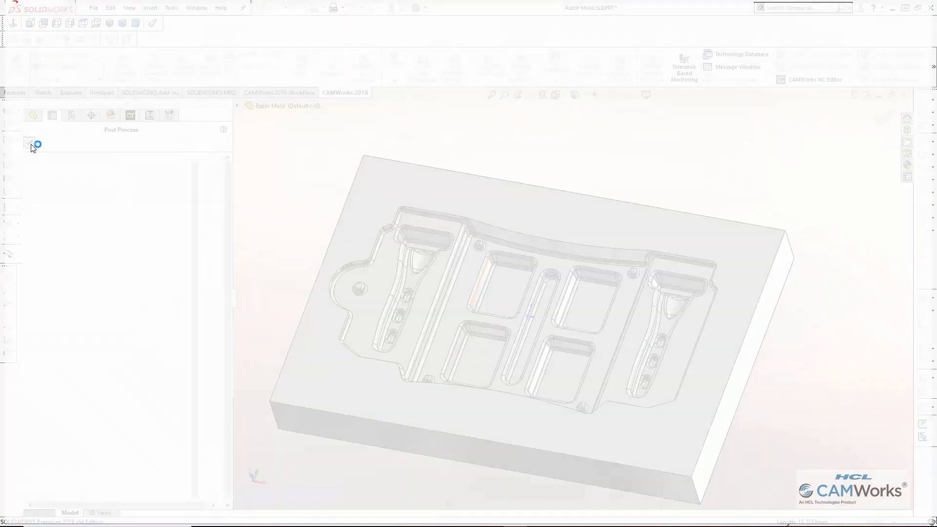
pyautogui.scroll(-9, 188, 195)
pyautogui.scroll(-11, 189, 207)
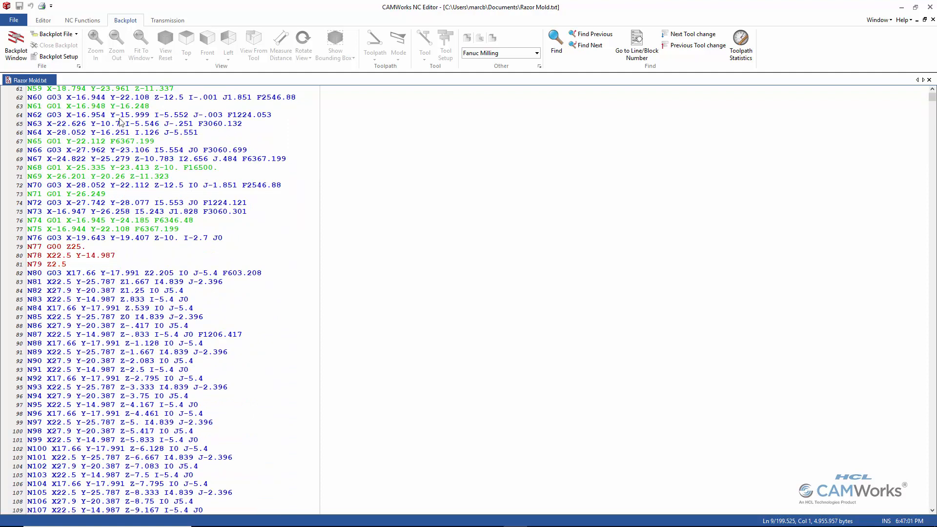
# Backplot the Razor Mold.txt NC program to view its toolpaths in 3D, and close the NC editor.
pyautogui.click(14, 46)
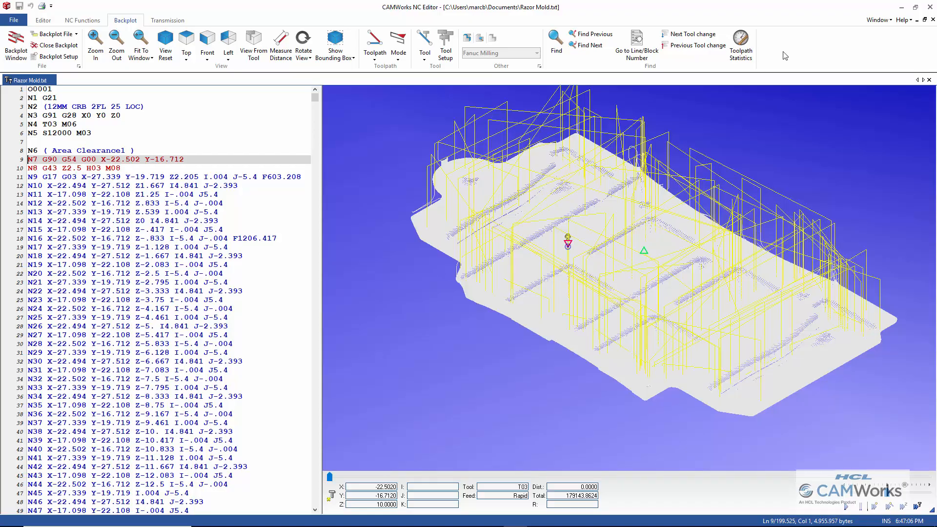
pyautogui.click(934, 4)
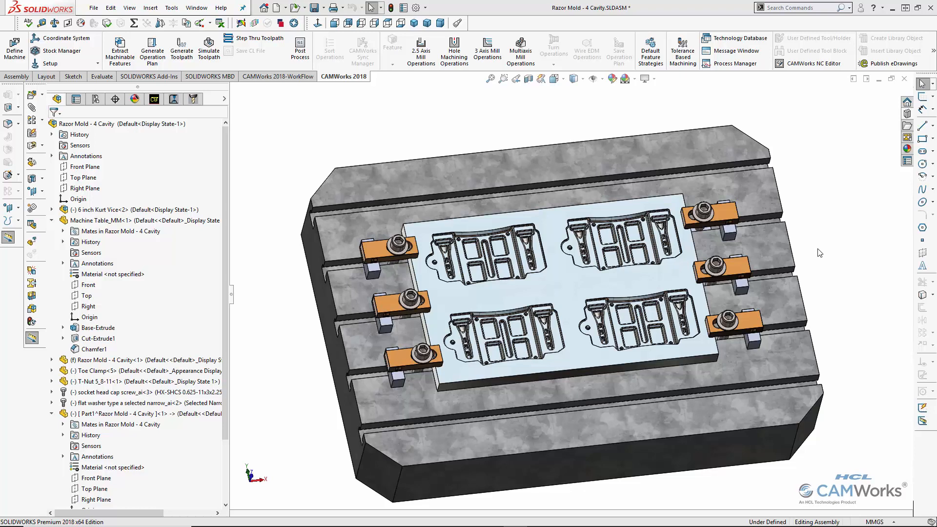
# In the SOLIDWORKS assembly, import the Razor Mold - 4 Cavity part's CAM data, deleting existing data, and expand its features to select Pattern1-Multi Surface Feature6.
pyautogui.scroll(-3, 564, 292)
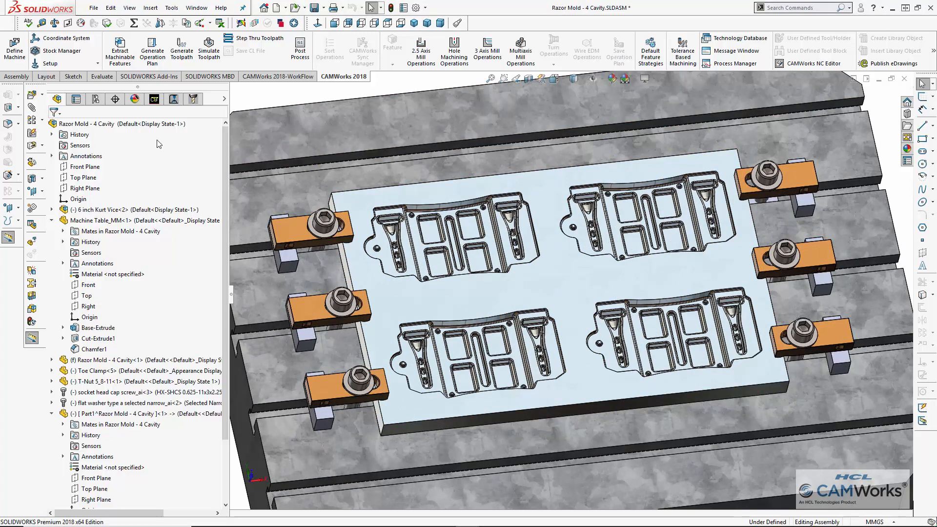
pyautogui.click(157, 96)
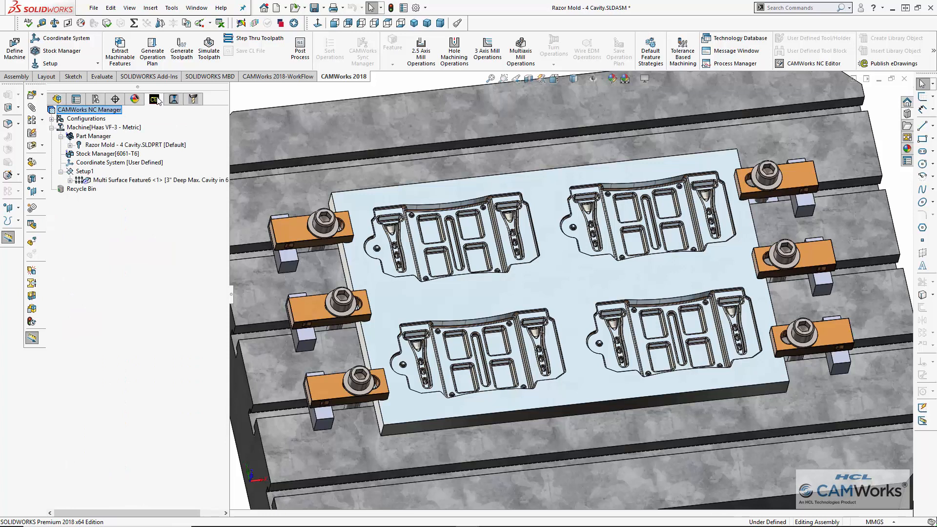
pyautogui.rightClick(166, 146)
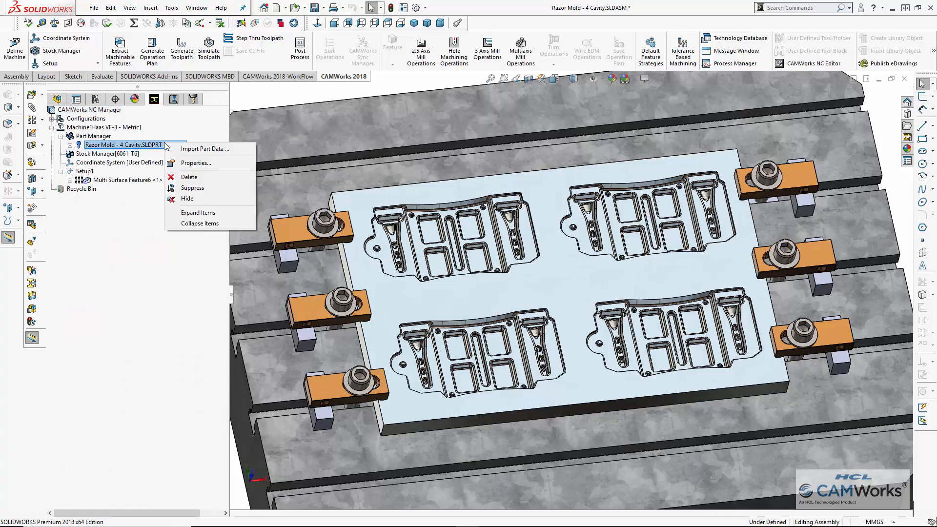
pyautogui.click(175, 150)
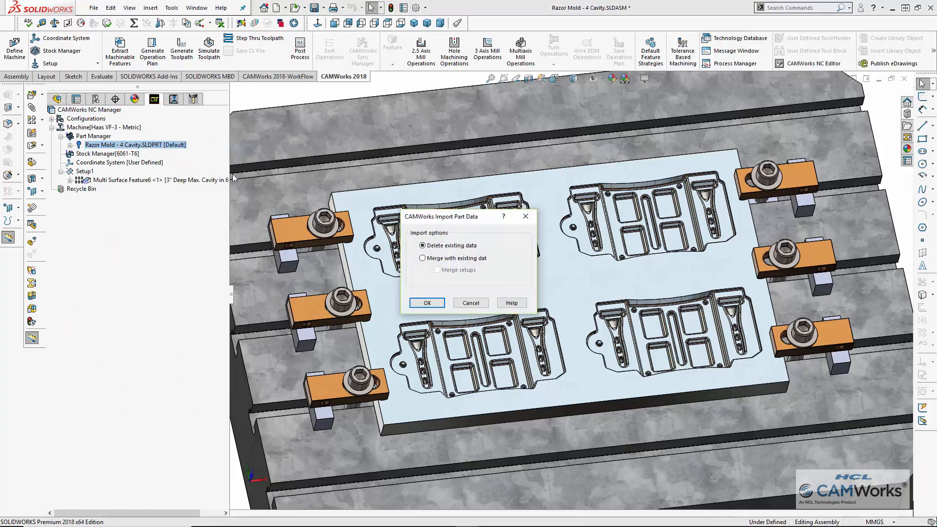
pyautogui.press('Return')
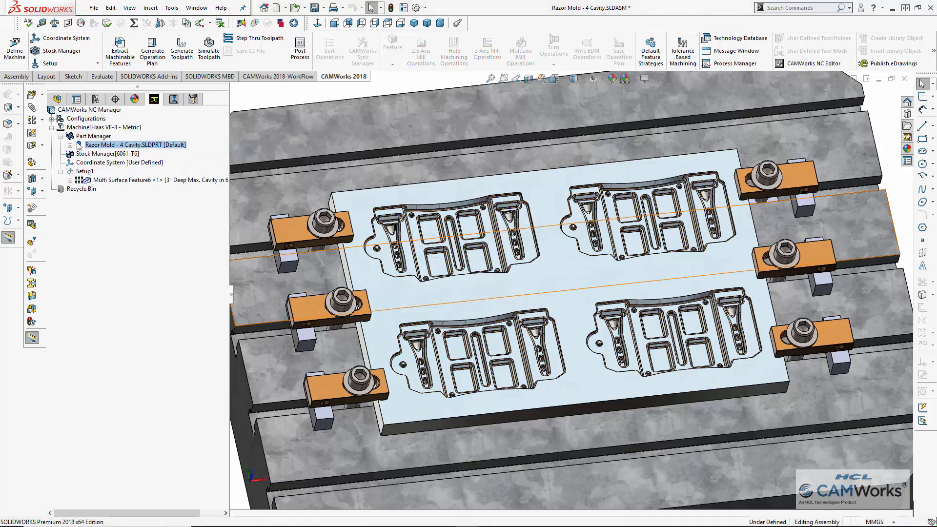
pyautogui.click(70, 146)
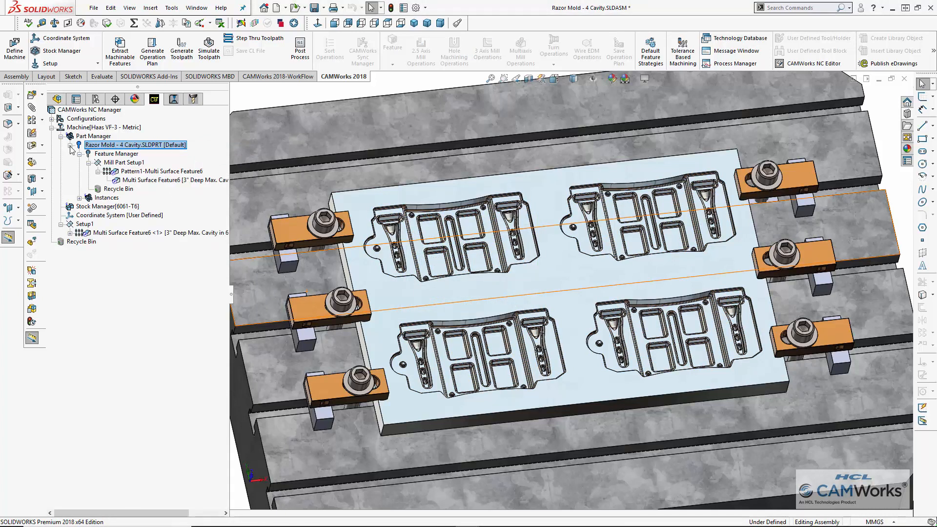
pyautogui.click(137, 171)
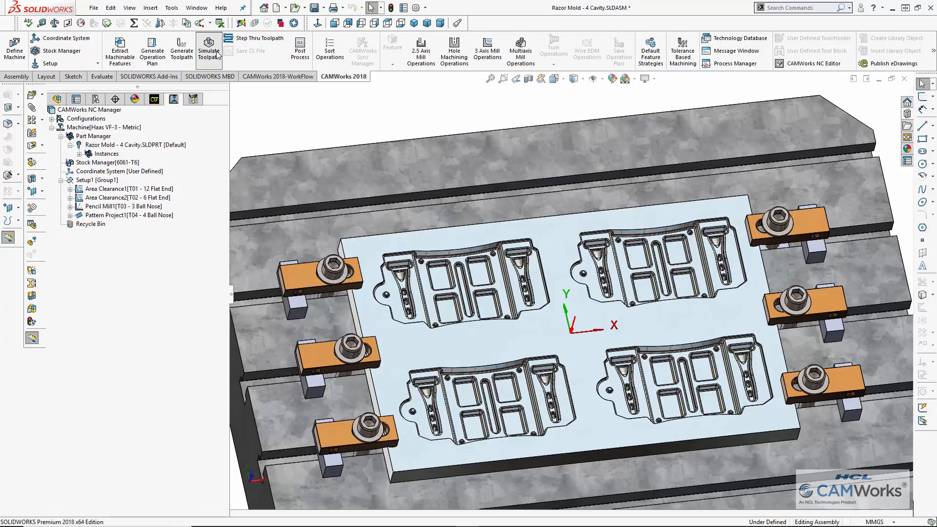
# Start the toolpath simulation of the four-cavity mold plate with its table and clamps, running to the end at full speed.
pyautogui.click(216, 52)
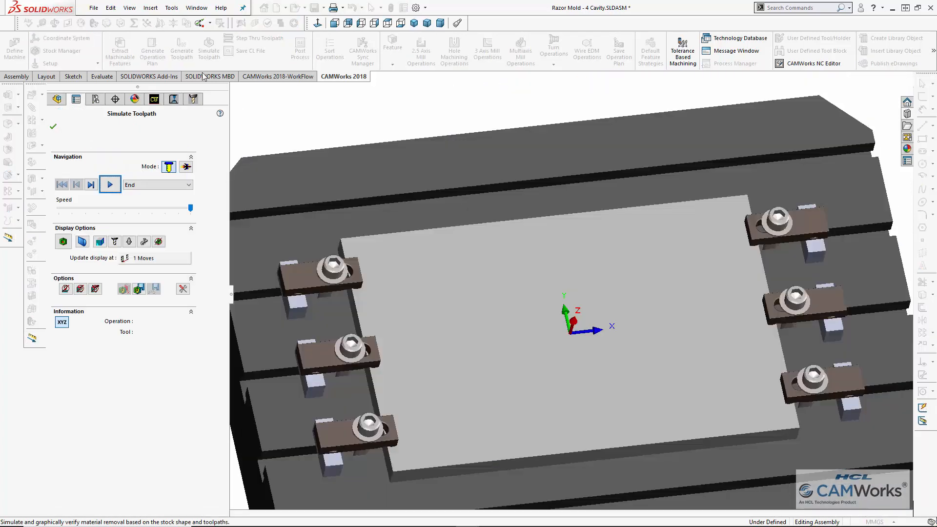
pyautogui.click(117, 189)
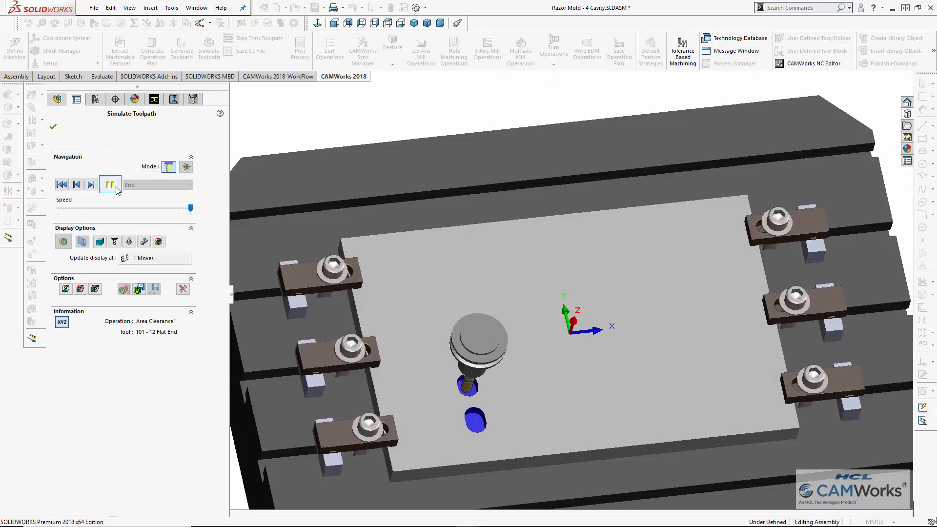